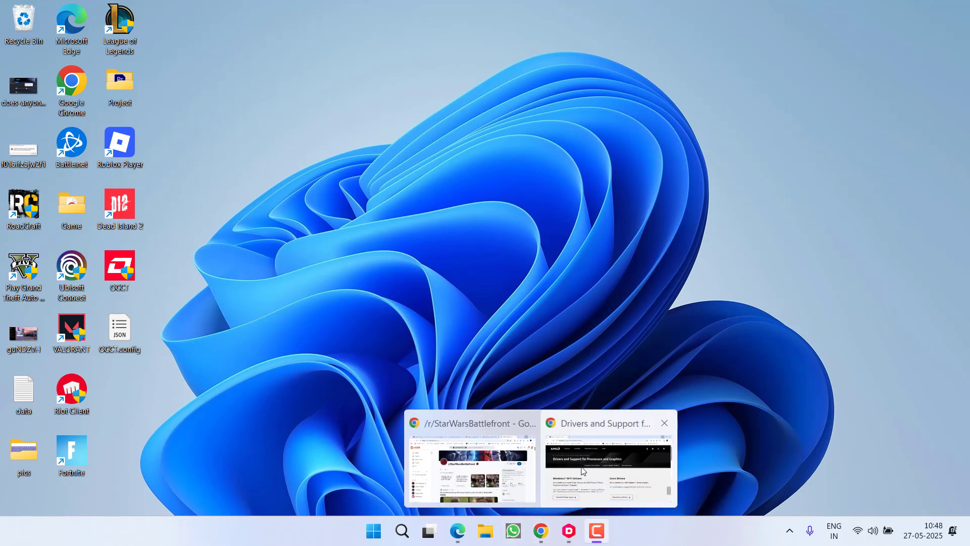
Save the AMD Adrenalin Edition Windows driver installer to the Desktop and minimize Chrome
click(596, 455)
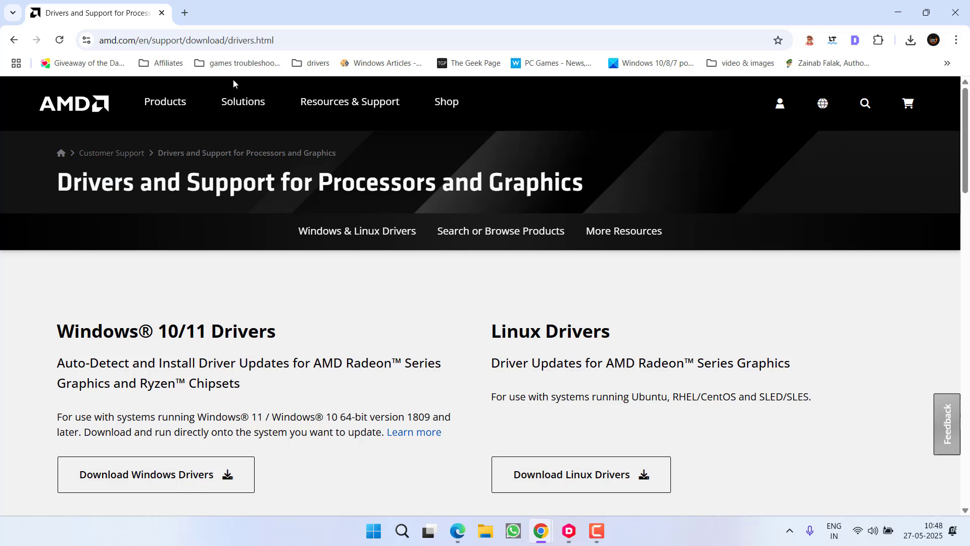
scroll(241, 255, down, 3)
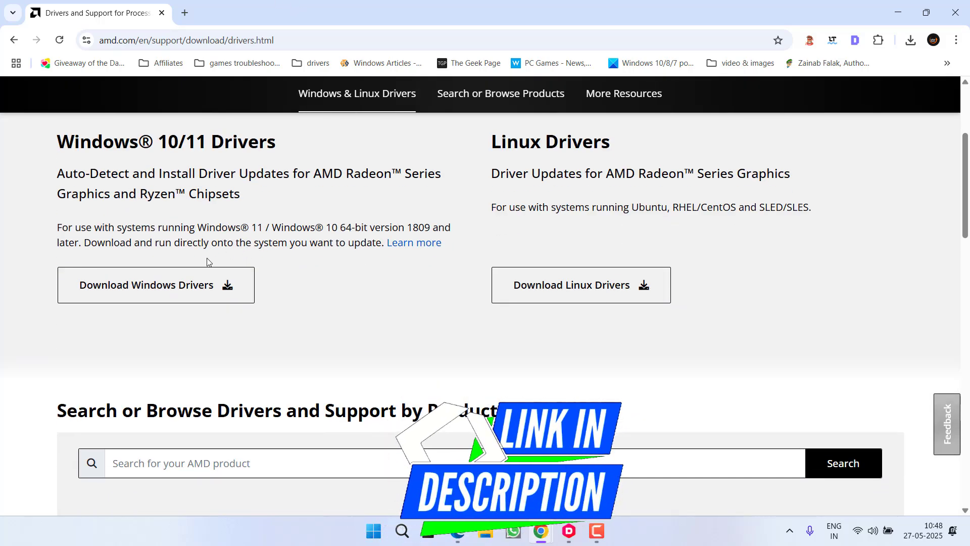
click(169, 293)
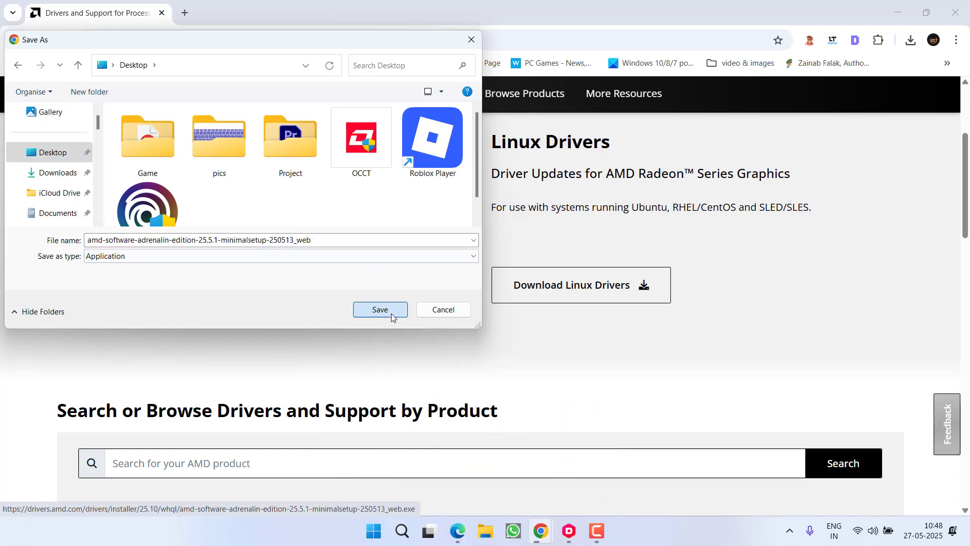
click(379, 309)
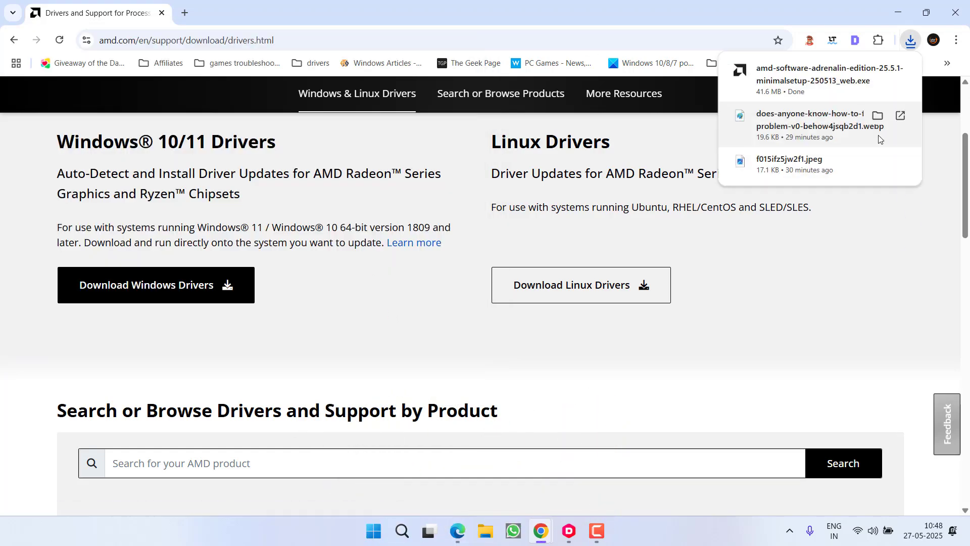
click(895, 14)
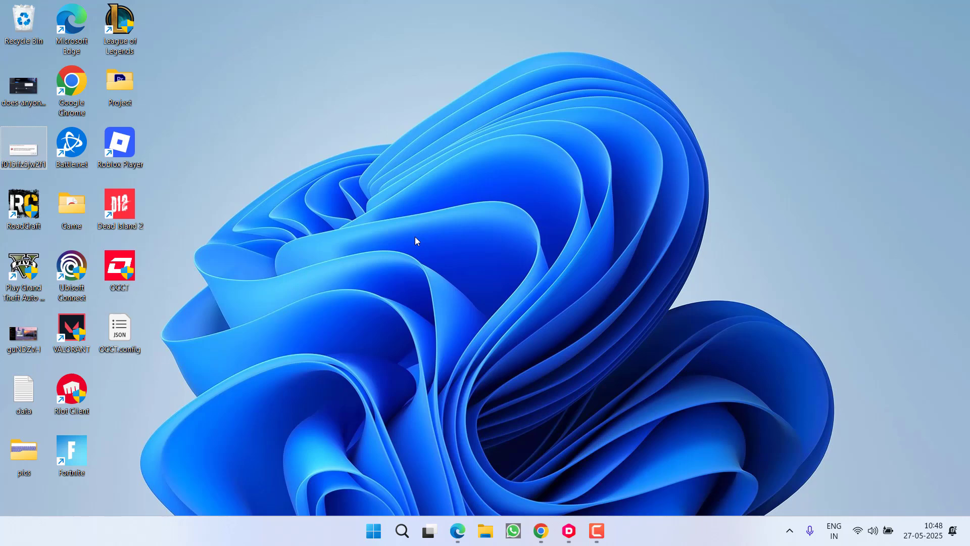
Open Device Manager from the Start right-click menu and expand Display adaptors
right_click(374, 531)
click(369, 251)
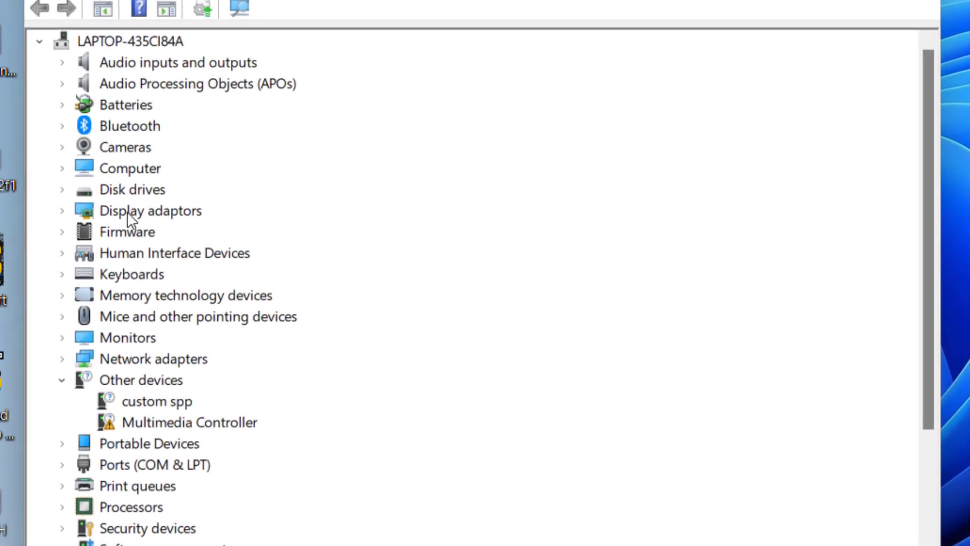
click(127, 212)
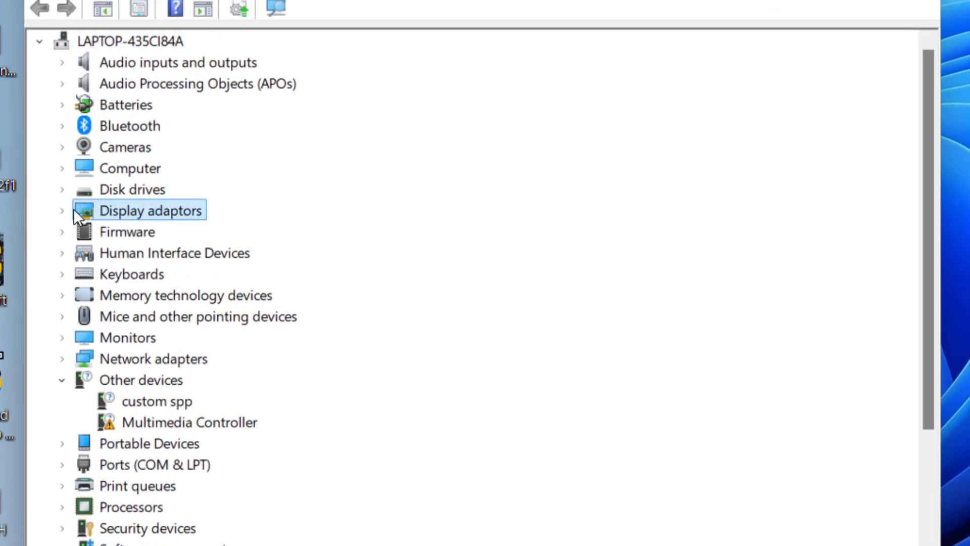
click(64, 211)
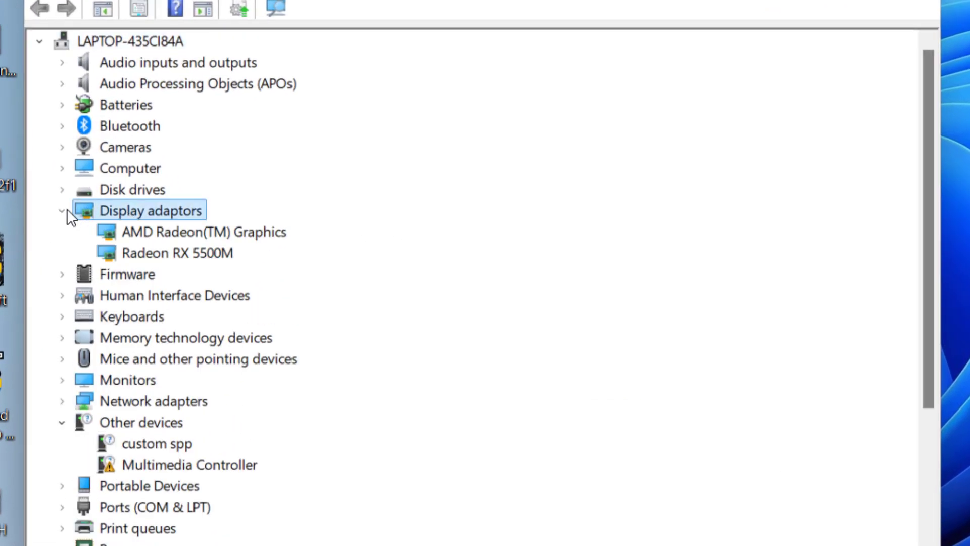
Check the AMD Radeon(TM) Graphics and Radeon RX 5500M adapters, then open AMD Radeon(TM) Graphics' context menu
click(249, 237)
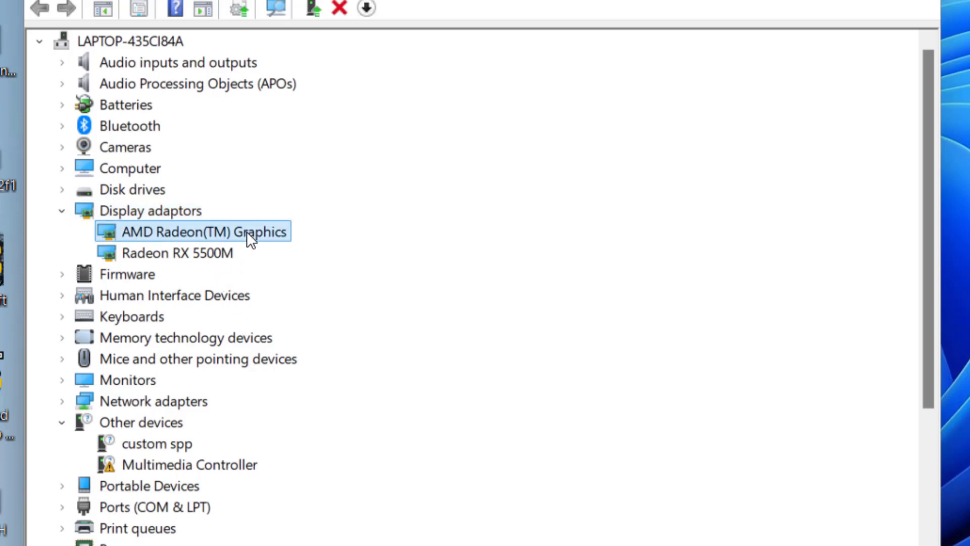
click(223, 253)
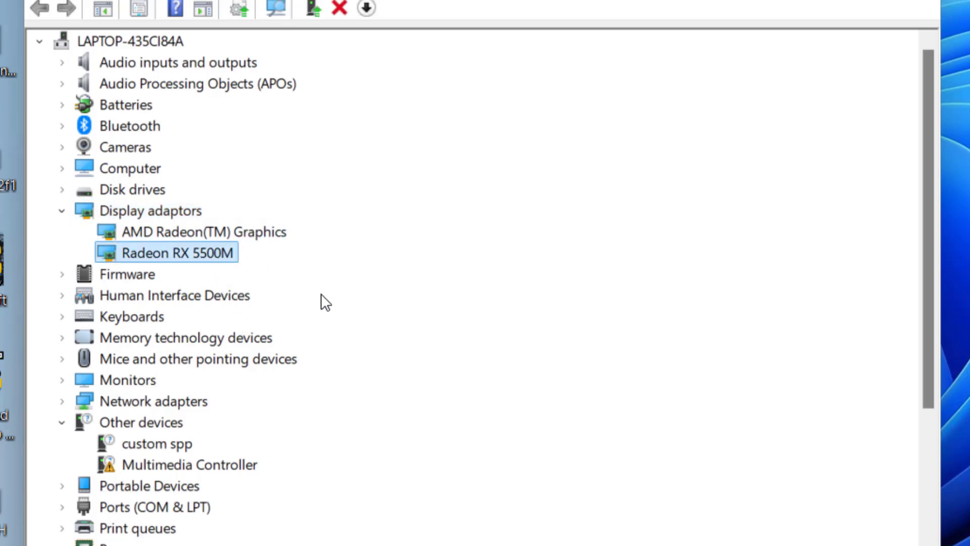
click(257, 232)
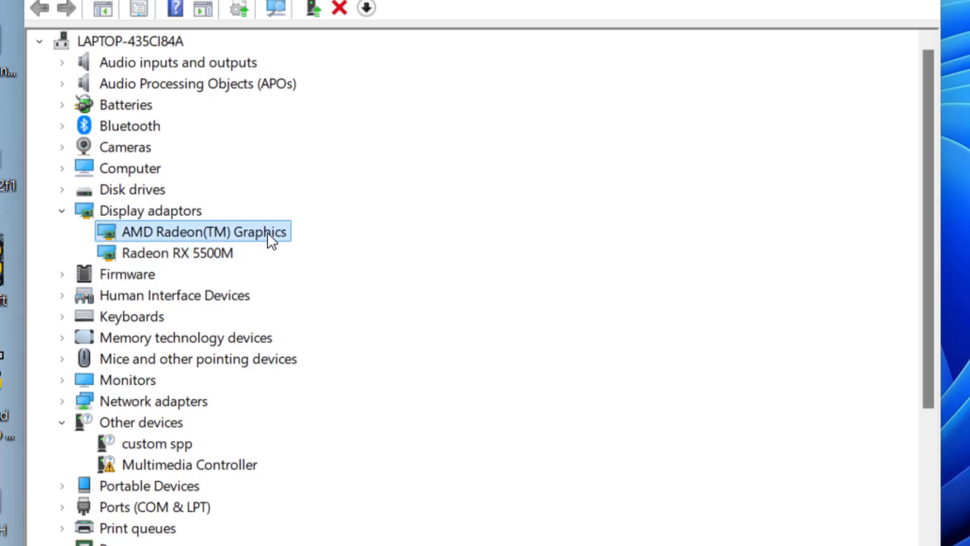
right_click(269, 237)
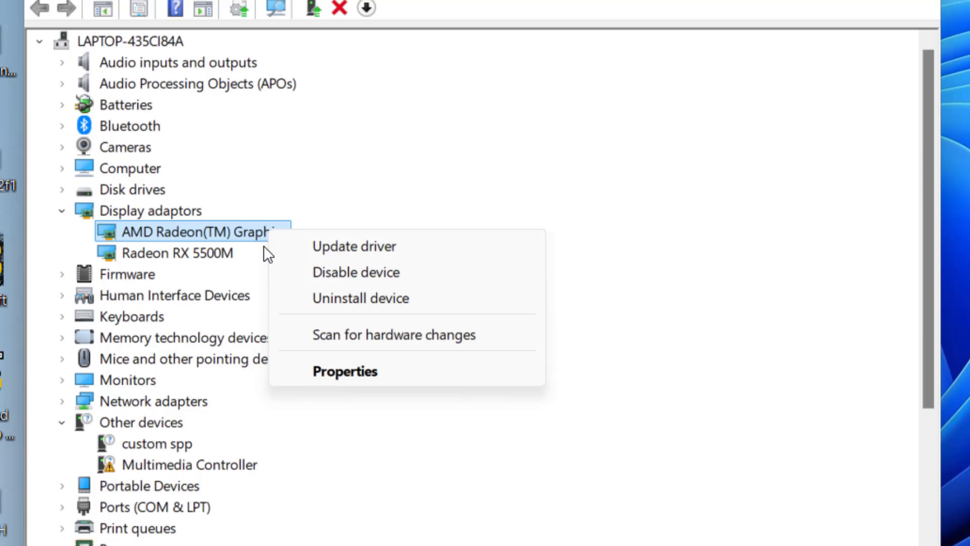
Uninstall AMD Radeon(TM) Graphics, keeping 'Attempt to remove the driver' ticked
click(371, 298)
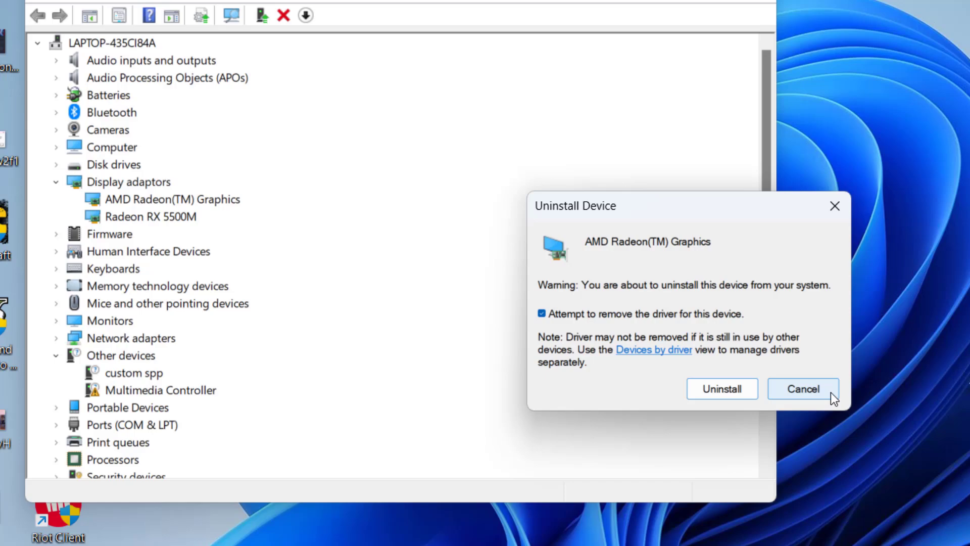
click(844, 401)
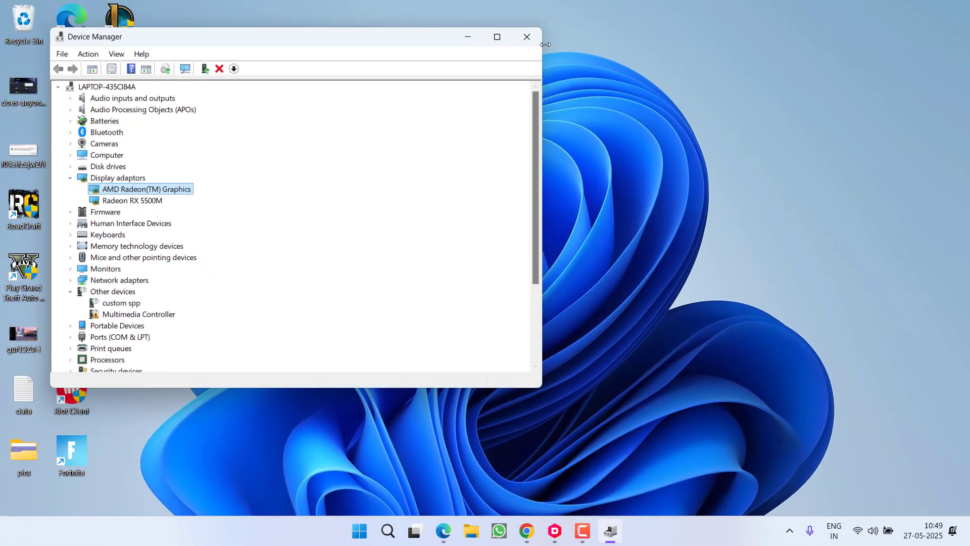
click(527, 37)
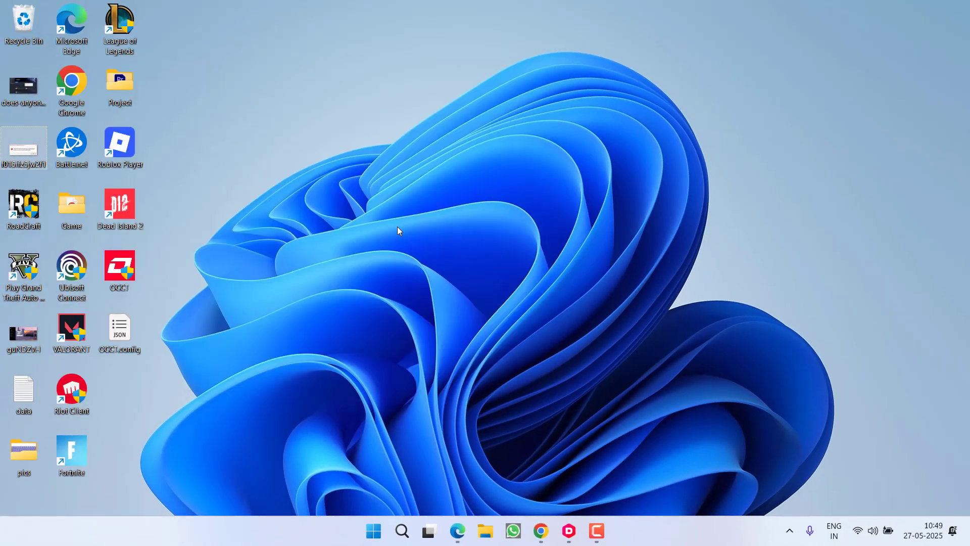